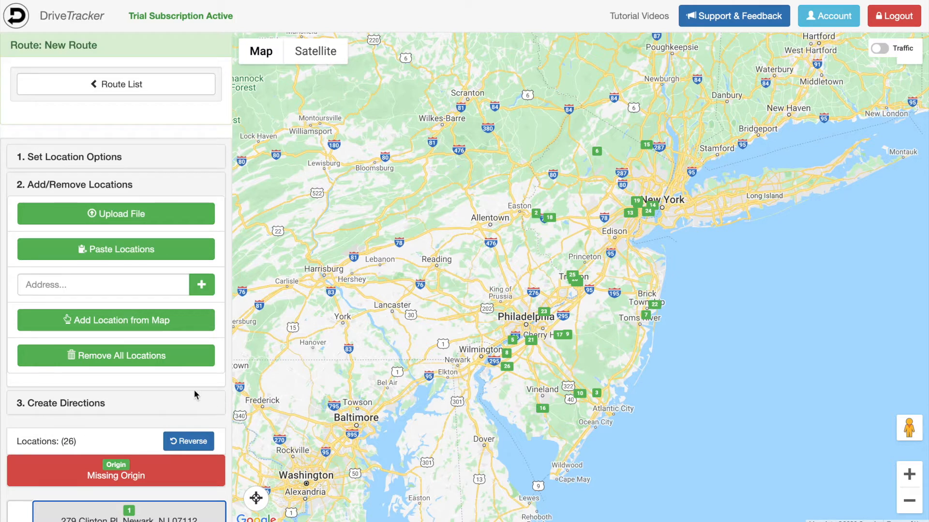
- Scroll the sidebar down to reveal the 26-location list under Missing Origin
{"action": "scroll", "coordinate": [195, 394], "scroll_direction": "down", "scroll_amount": 2}
{"action": "scroll", "coordinate": [147, 355], "scroll_direction": "down", "scroll_amount": 3}
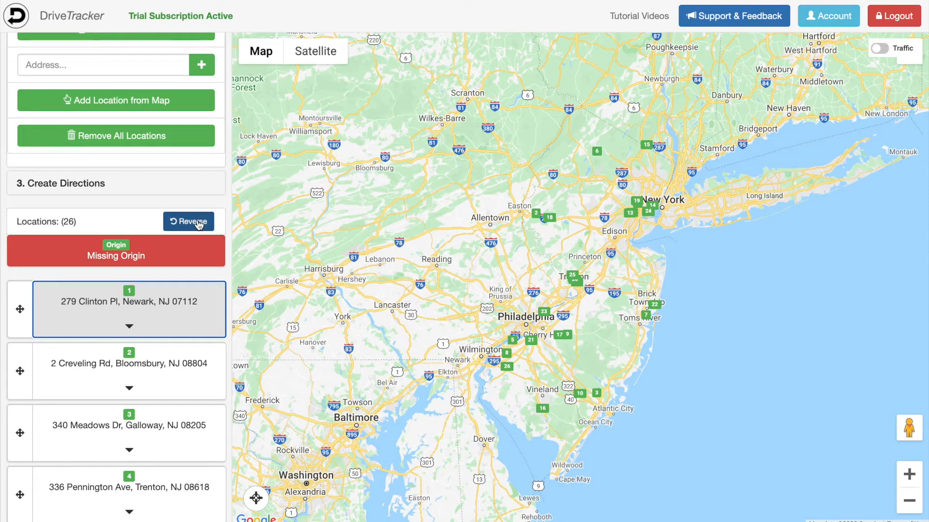
{"action": "left_click", "coordinate": [198, 223]}
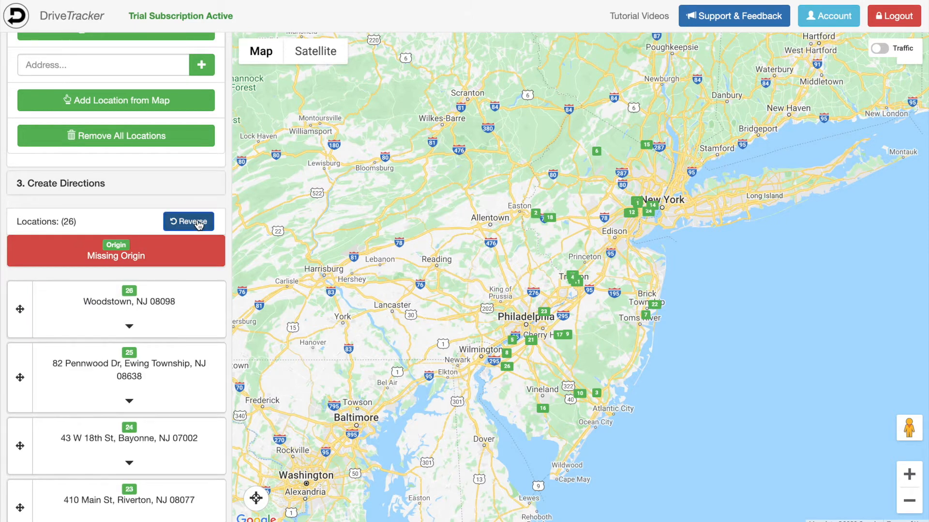
{"action": "left_click", "coordinate": [198, 224]}
{"action": "scroll", "coordinate": [170, 304], "scroll_direction": "down", "scroll_amount": 1}
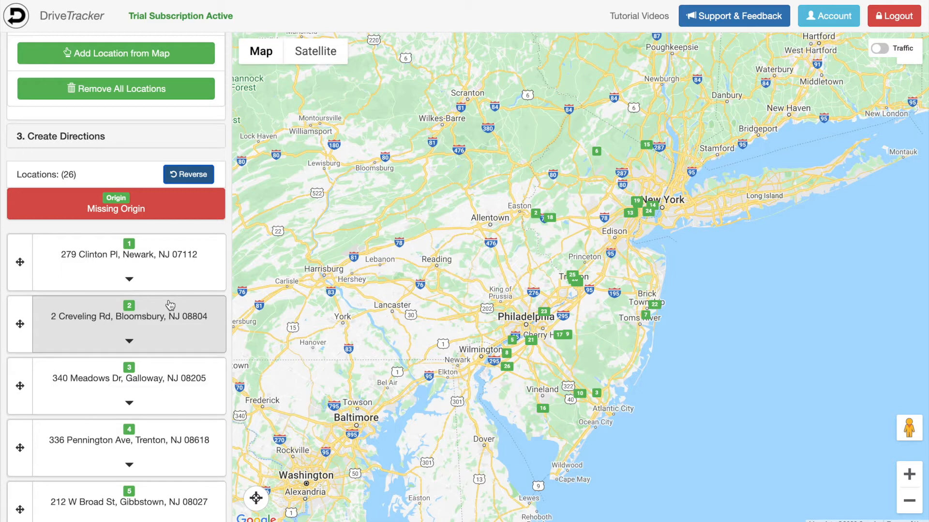
{"action": "left_click", "coordinate": [180, 214]}
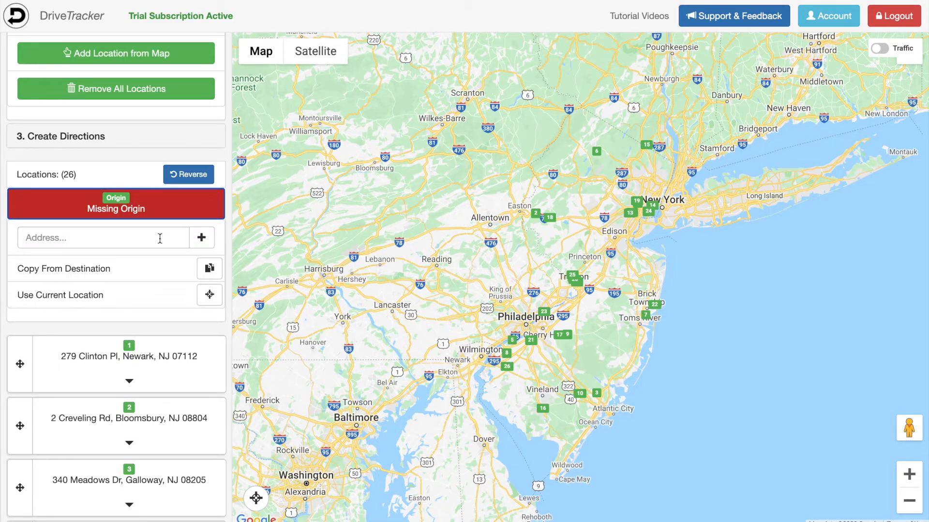
{"action": "left_click", "coordinate": [129, 239]}
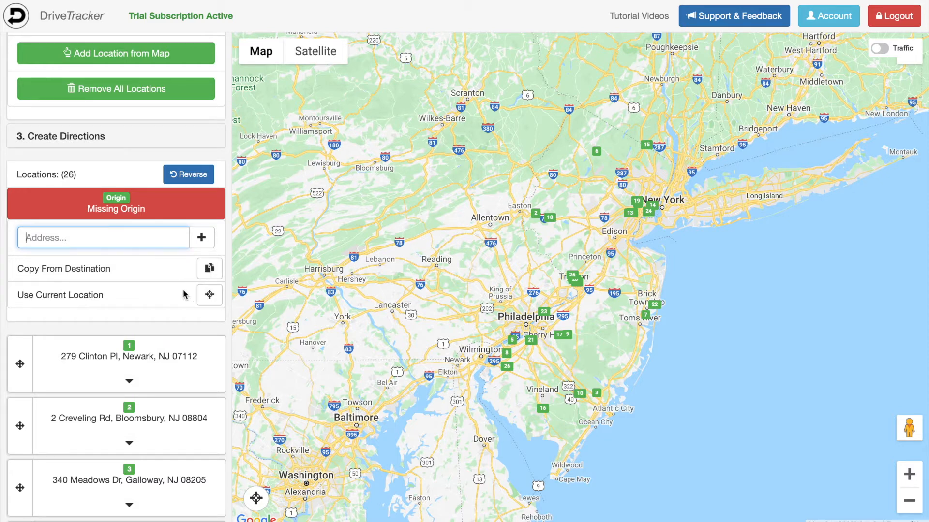
{"action": "scroll", "coordinate": [183, 295], "scroll_direction": "down", "scroll_amount": 20}
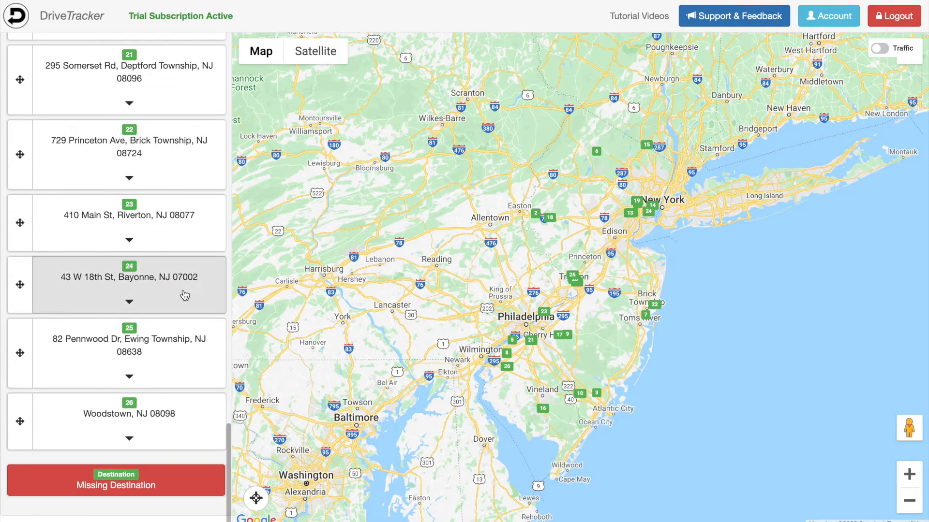
{"action": "left_click", "coordinate": [136, 483]}
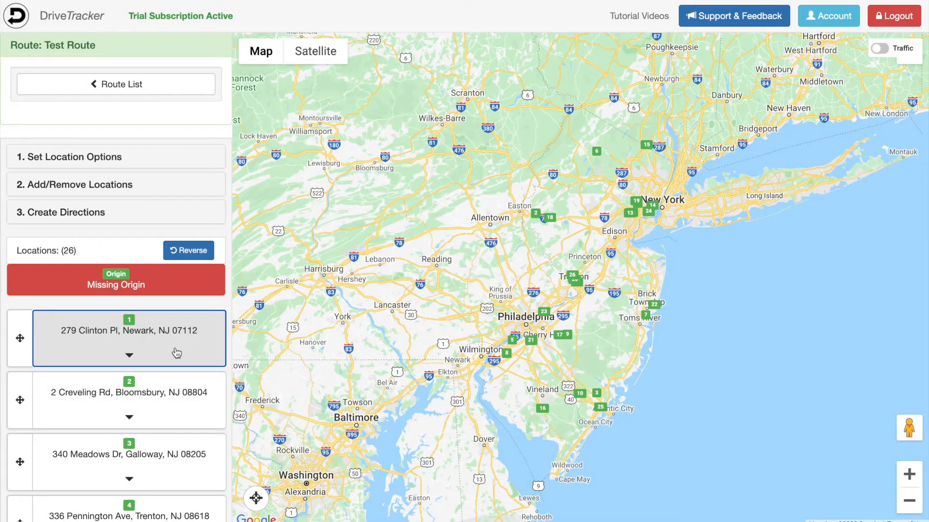
{"action": "left_click", "coordinate": [176, 353]}
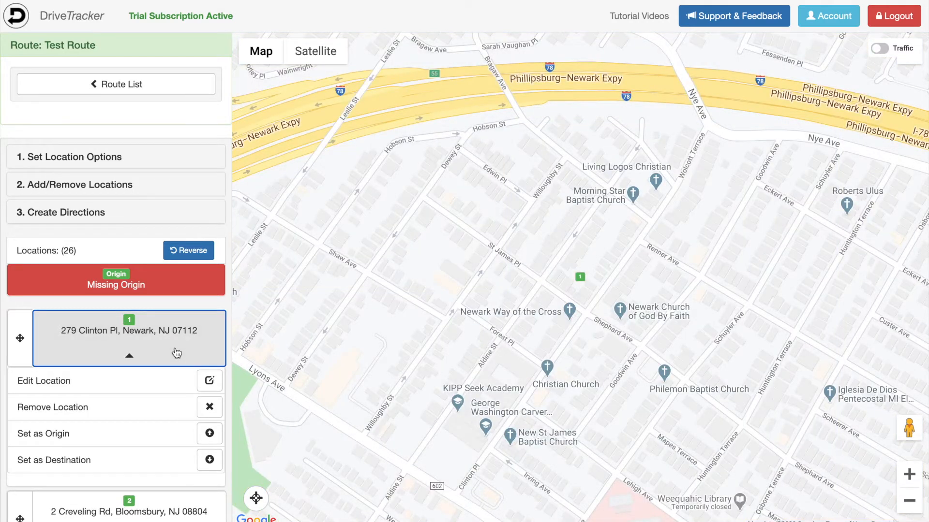
{"action": "left_click", "coordinate": [207, 378]}
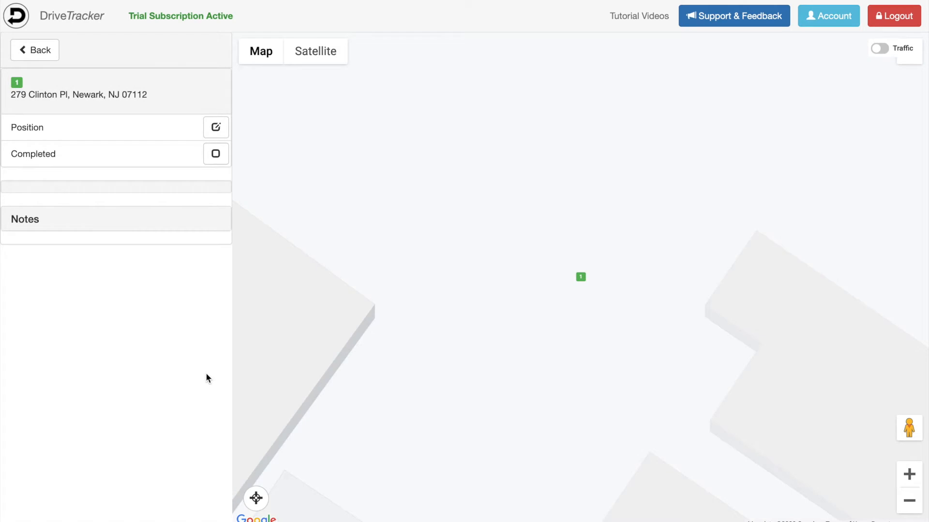
{"action": "left_click", "coordinate": [216, 127]}
{"action": "mouse_move", "coordinate": [584, 316]}
{"action": "left_mouse_down"}
{"action": "mouse_move", "coordinate": [728, 329]}
{"action": "mouse_move", "coordinate": [786, 352]}
{"action": "left_mouse_up"}
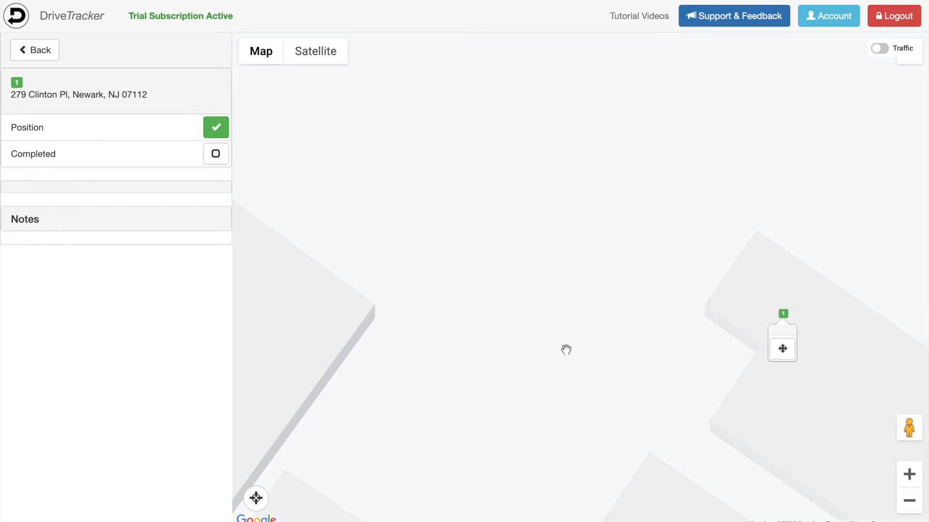
{"action": "left_click", "coordinate": [217, 128]}
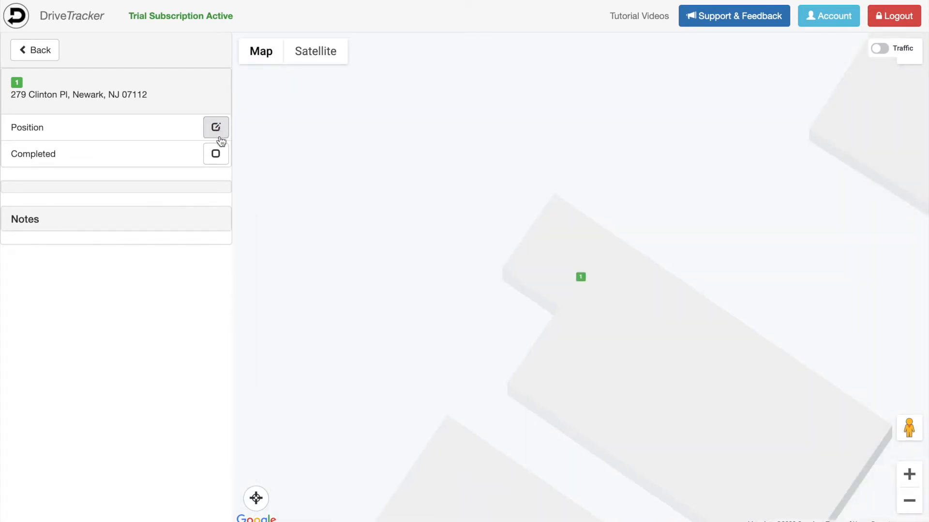
- Mark stop 1 completed, then not completed, and return to the Test Route stop list
{"action": "left_click", "coordinate": [217, 154]}
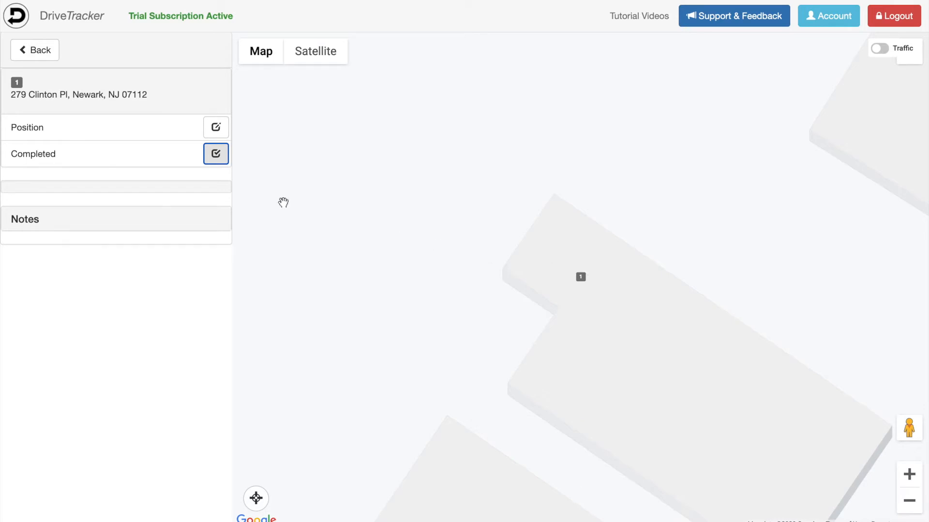
{"action": "left_click", "coordinate": [216, 154]}
{"action": "left_click", "coordinate": [52, 54]}
{"action": "left_click", "coordinate": [145, 332]}
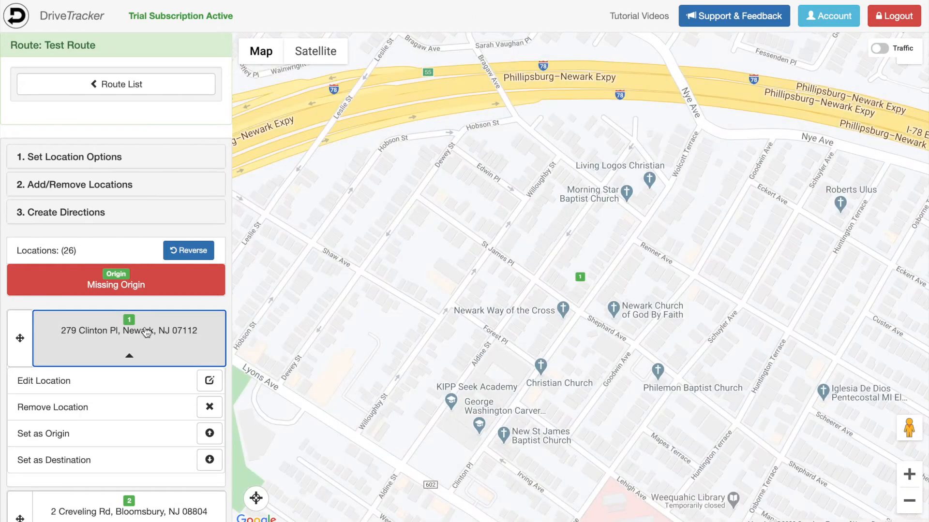
{"action": "scroll", "coordinate": [146, 332], "scroll_direction": "down", "scroll_amount": 1}
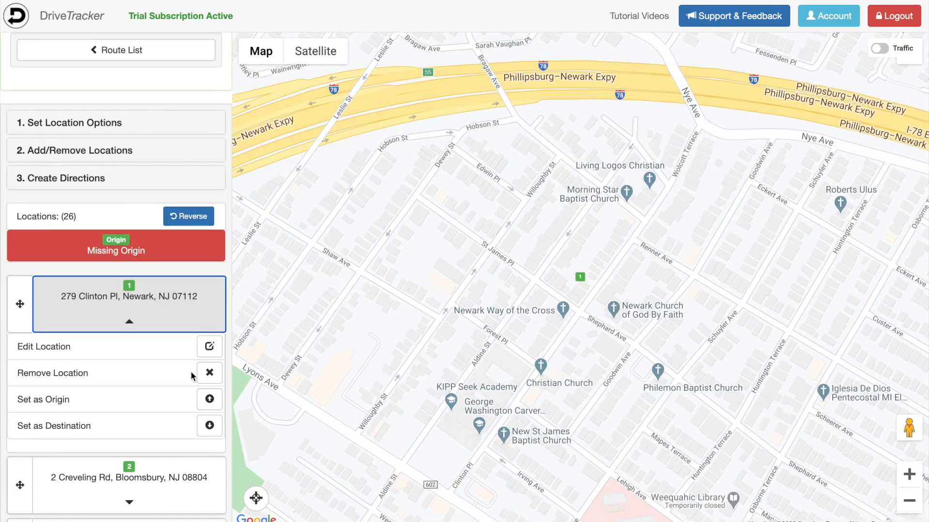
{"action": "left_click", "coordinate": [209, 373]}
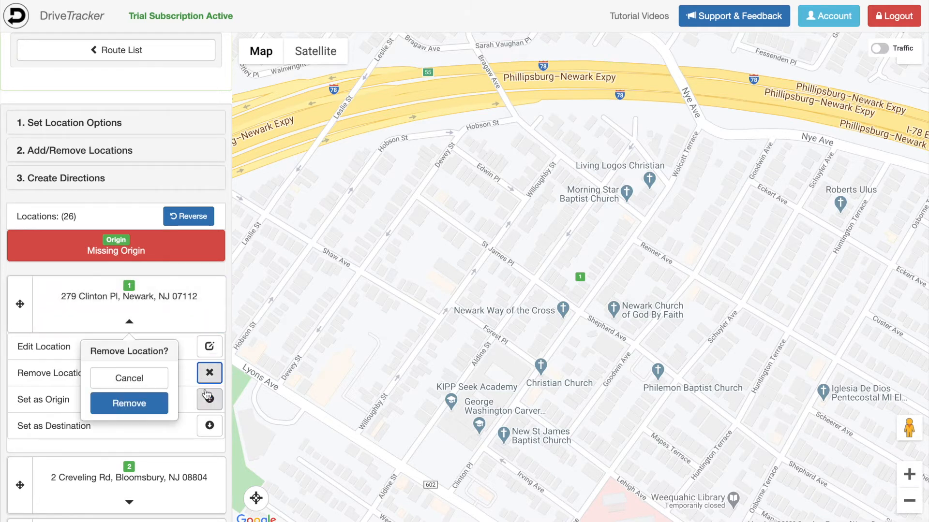
{"action": "left_click", "coordinate": [145, 404]}
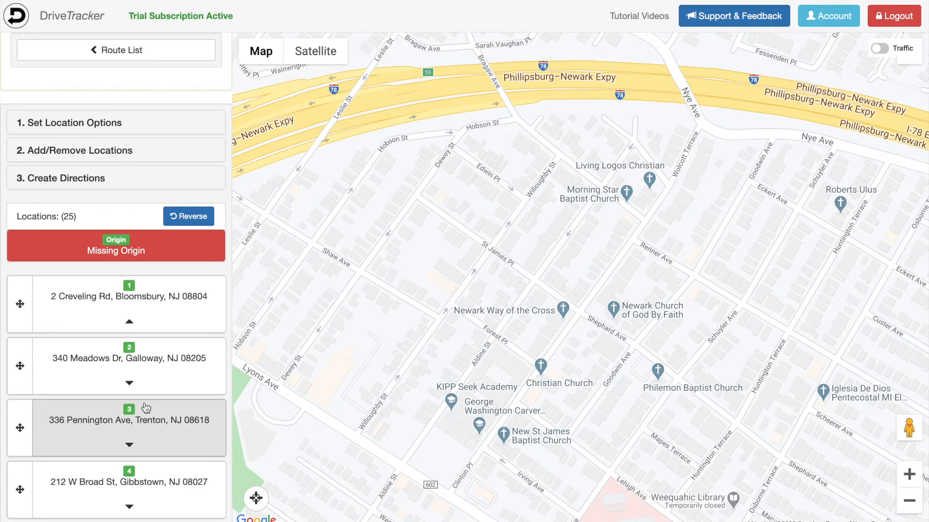
{"action": "left_click", "coordinate": [150, 310]}
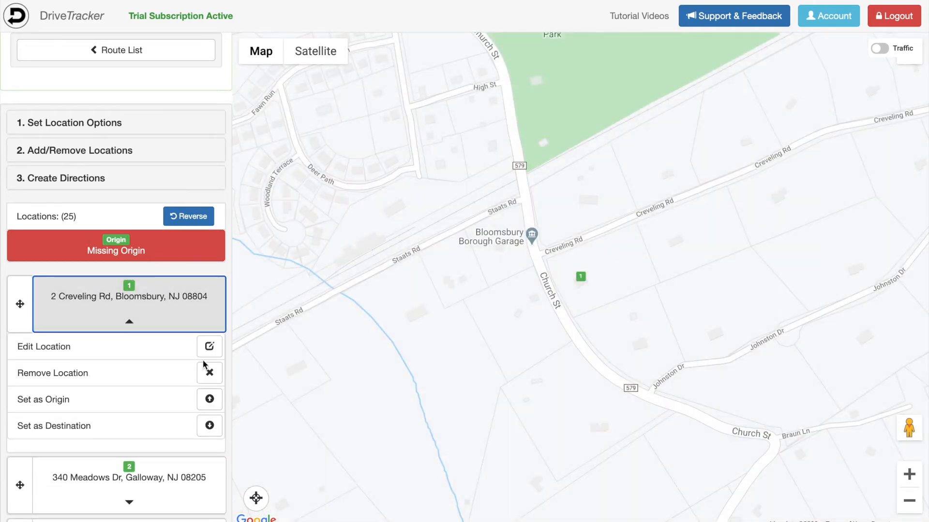
{"action": "left_click", "coordinate": [215, 404]}
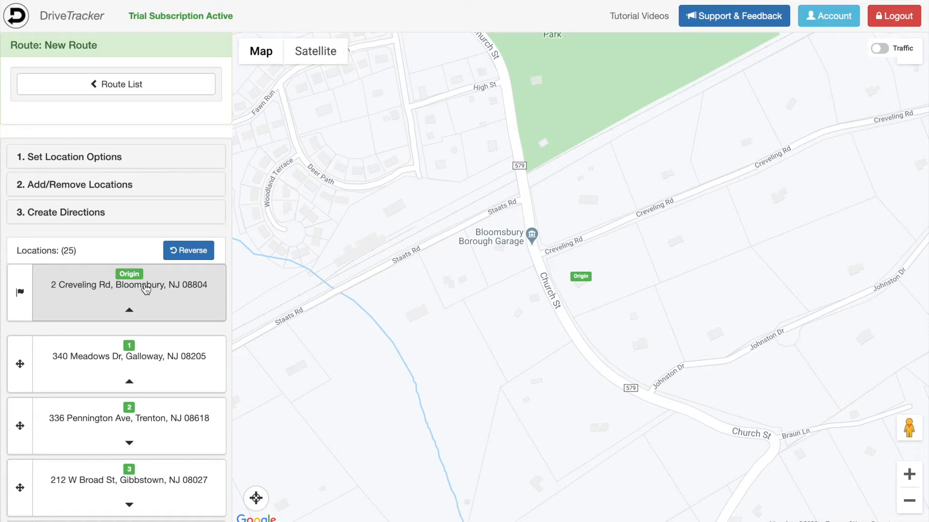
{"action": "left_click", "coordinate": [145, 289]}
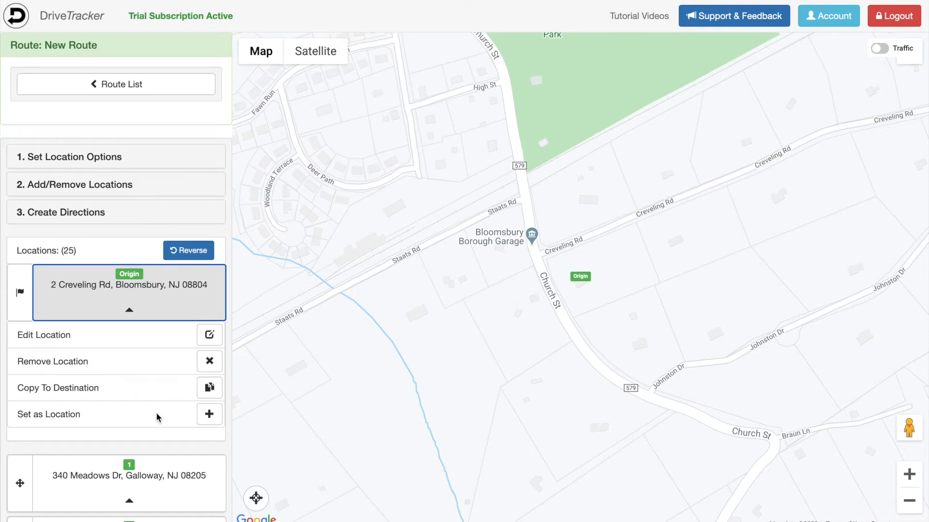
{"action": "left_click", "coordinate": [209, 388]}
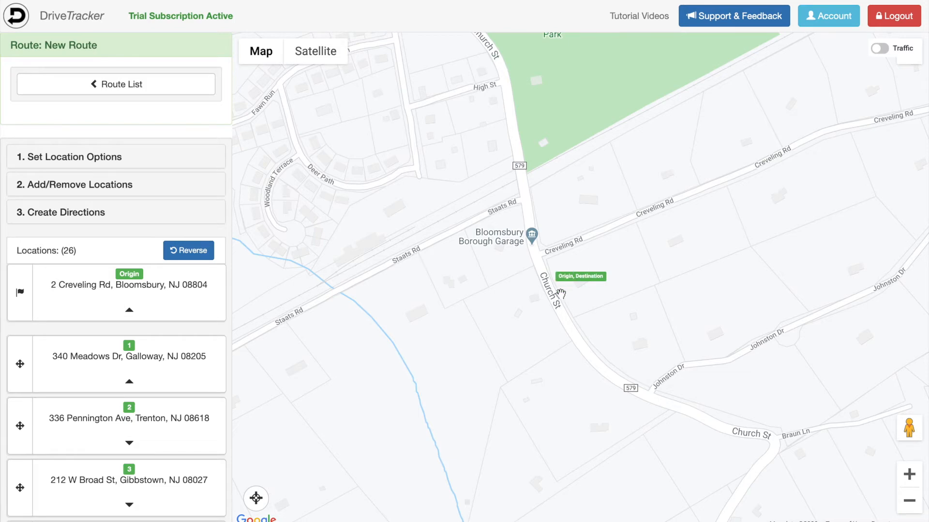
{"action": "scroll", "coordinate": [153, 383], "scroll_direction": "down", "scroll_amount": 20}
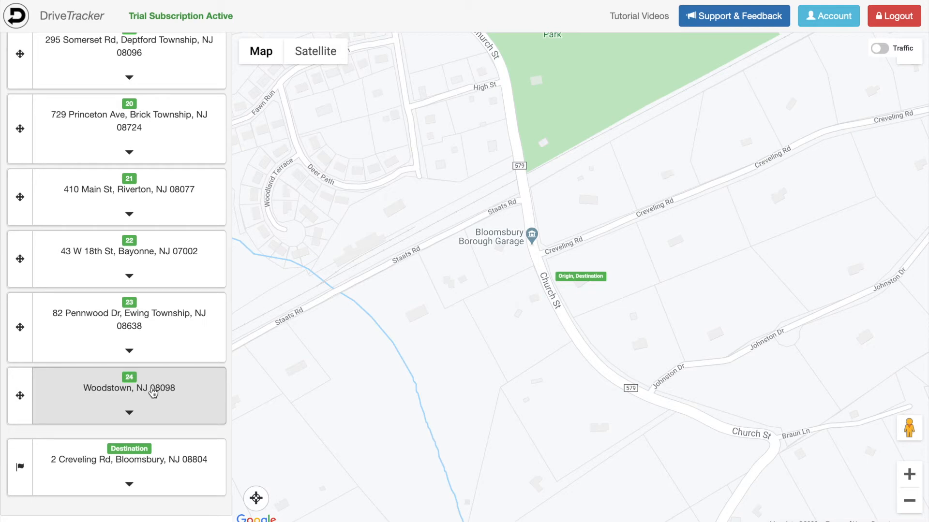
{"action": "left_click", "coordinate": [139, 463]}
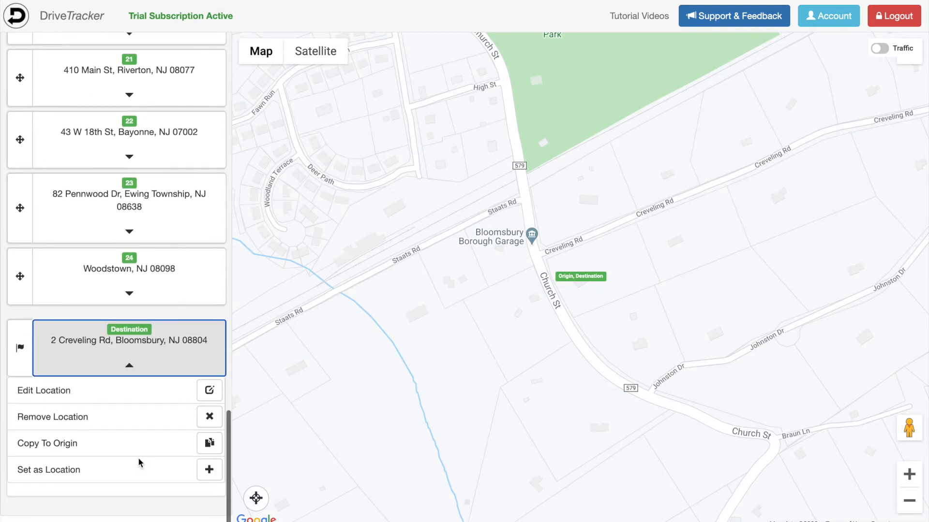
{"action": "left_click", "coordinate": [177, 446]}
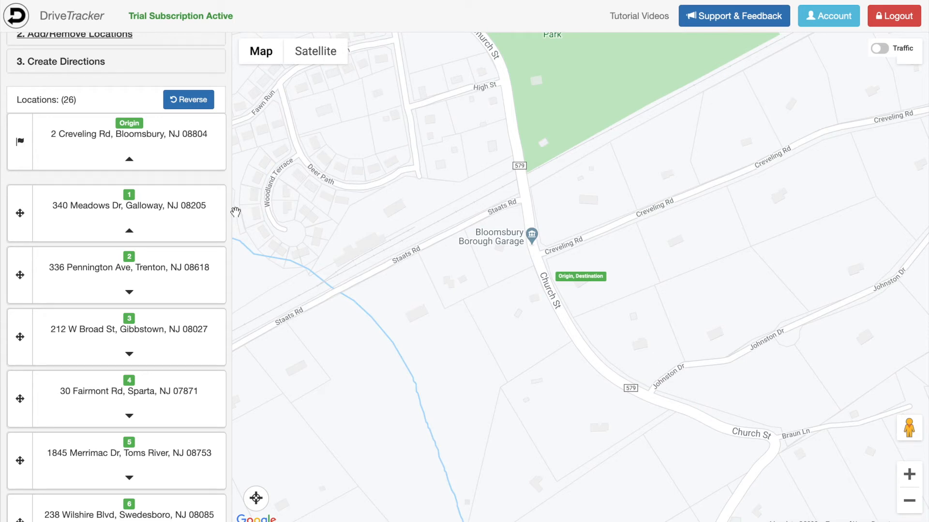
- In Create Directions, try Leaving Now and Departure At, then keep Optimize Based On at Typical Traffic
{"action": "left_click", "coordinate": [84, 61]}
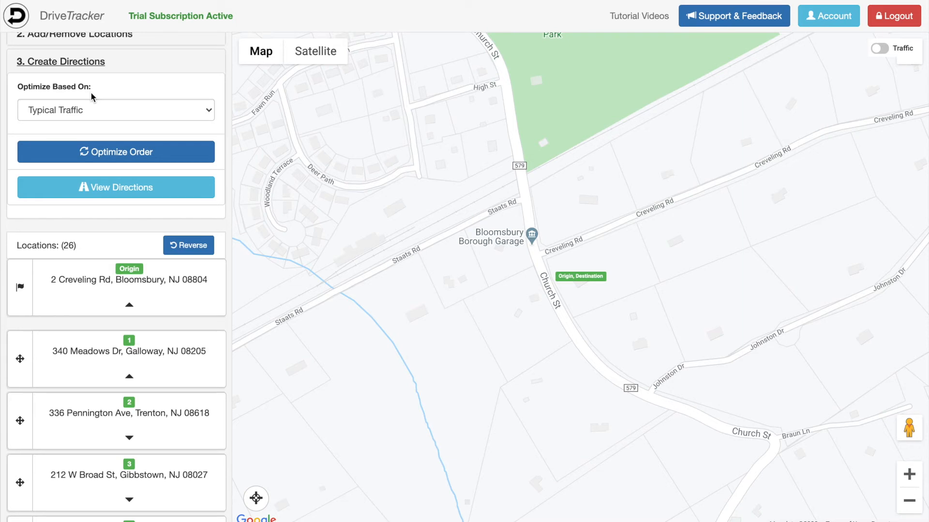
{"action": "left_click", "coordinate": [95, 111]}
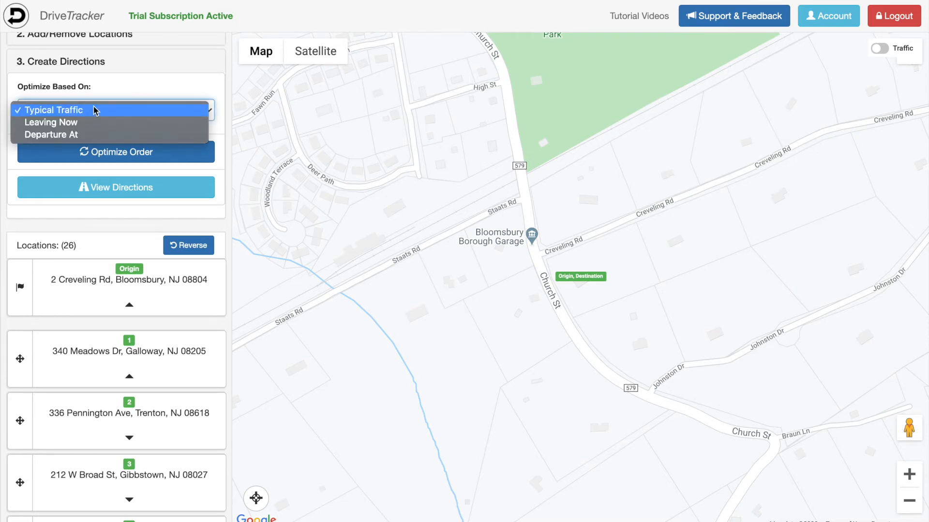
{"action": "left_click", "coordinate": [92, 122]}
{"action": "left_click", "coordinate": [99, 116]}
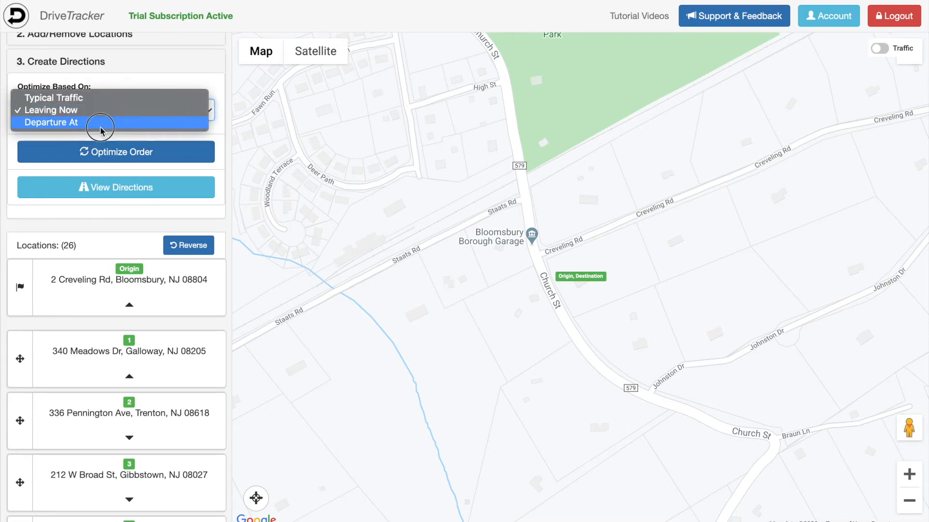
{"action": "left_click", "coordinate": [101, 127]}
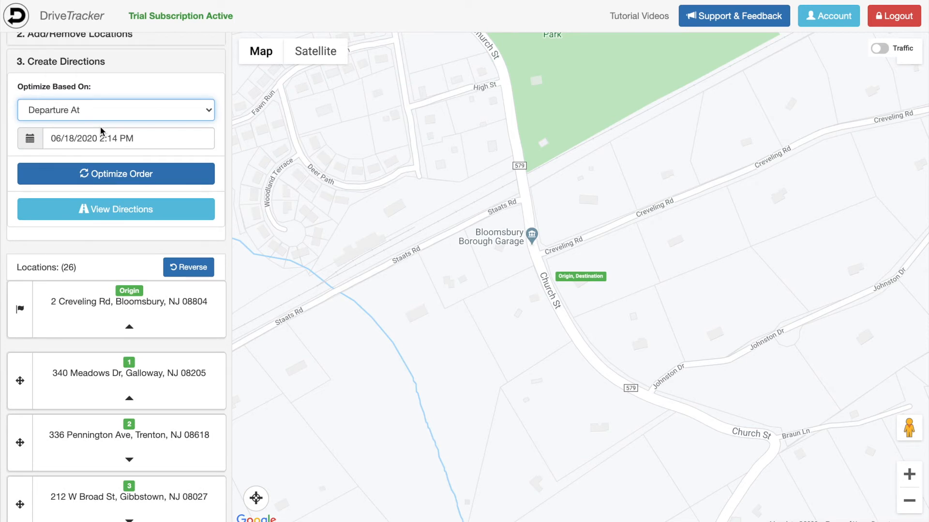
{"action": "left_click", "coordinate": [100, 111]}
{"action": "left_click", "coordinate": [100, 86]}
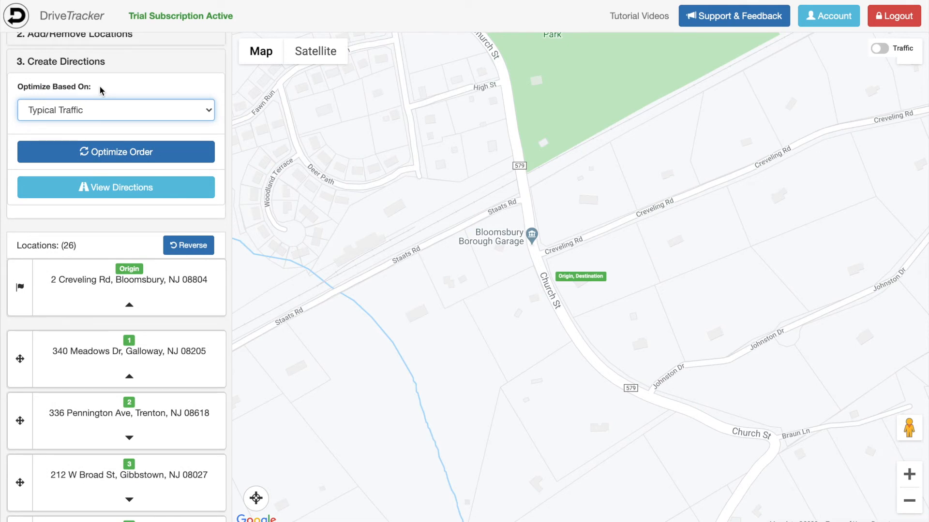
{"action": "left_click", "coordinate": [100, 111]}
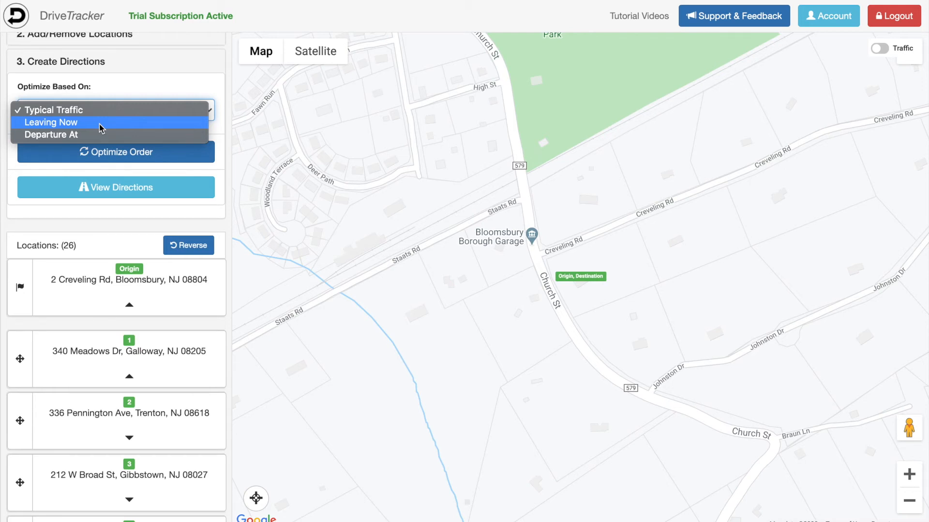
{"action": "left_click", "coordinate": [101, 115]}
{"action": "left_click", "coordinate": [134, 152]}
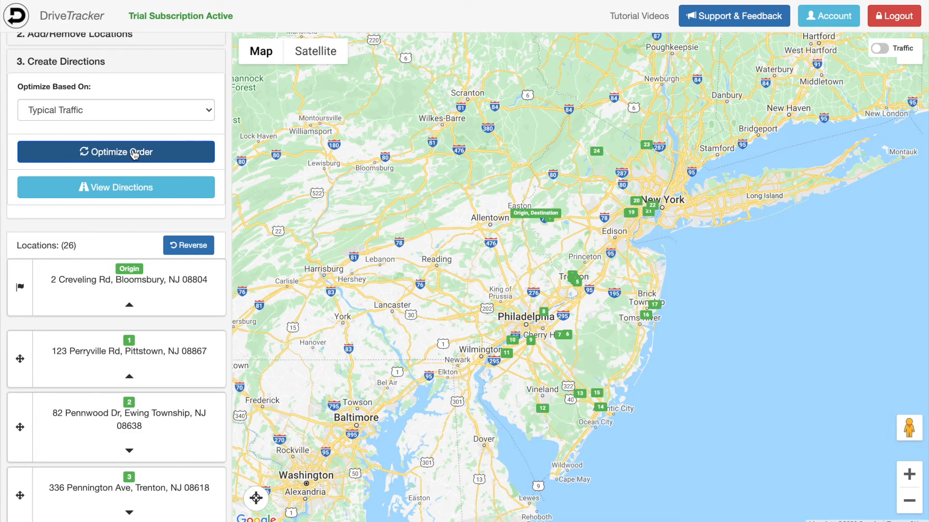
{"action": "mouse_move", "coordinate": [16, 361]}
{"action": "left_mouse_down"}
{"action": "mouse_move", "coordinate": [21, 442]}
{"action": "mouse_move", "coordinate": [23, 361]}
{"action": "left_mouse_up"}
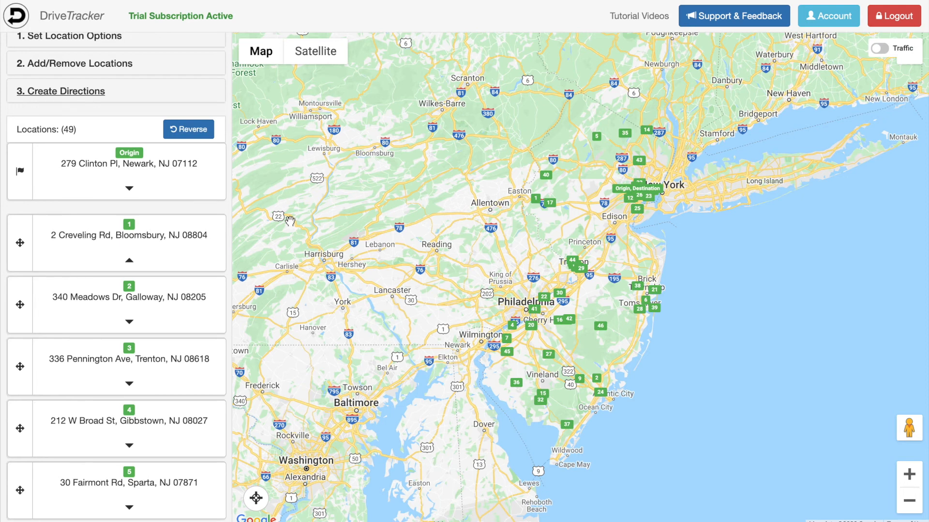
- Cycle the optimization preference through Speed, Accuracy and No Preference, reopening the list for Speed
{"action": "left_click", "coordinate": [96, 92]}
{"action": "left_click", "coordinate": [119, 140]}
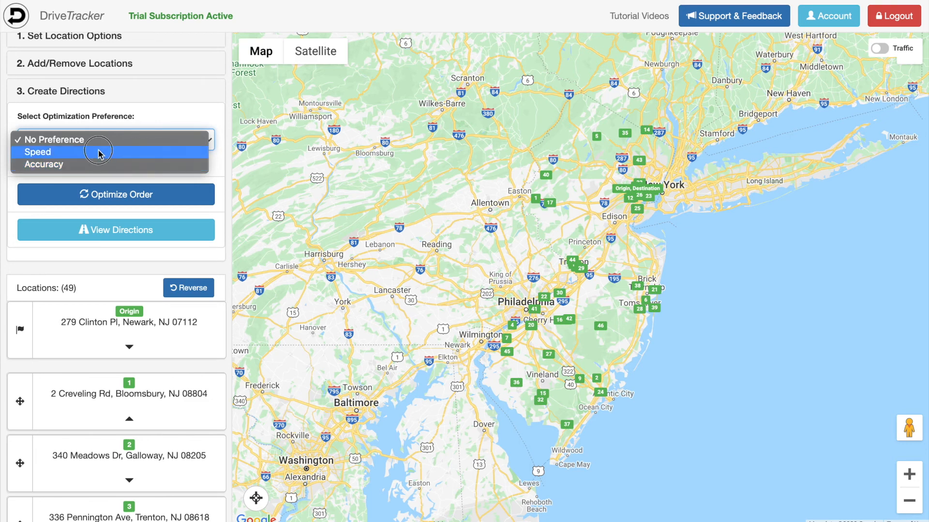
{"action": "left_click", "coordinate": [98, 152]}
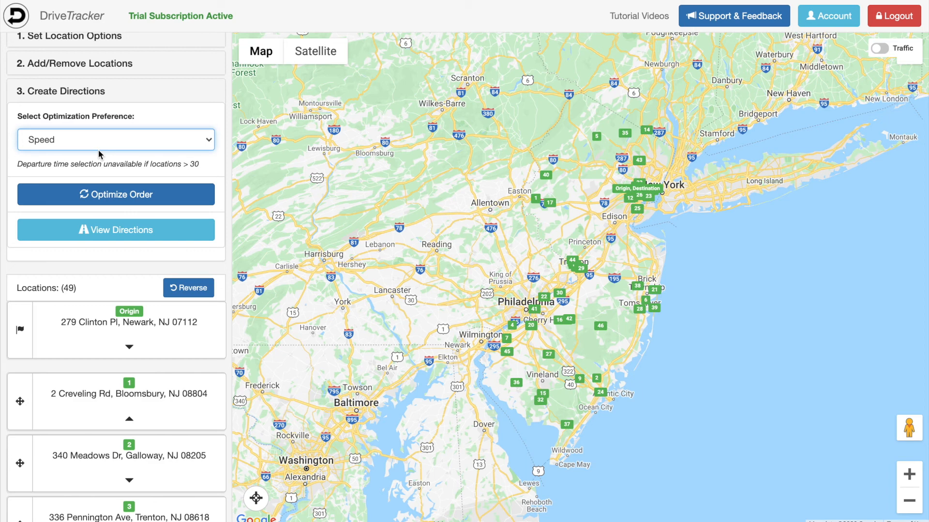
{"action": "left_click", "coordinate": [97, 149]}
{"action": "left_click", "coordinate": [89, 151]}
{"action": "left_click", "coordinate": [90, 148]}
{"action": "left_click", "coordinate": [81, 119]}
{"action": "left_click", "coordinate": [76, 135]}
- Optimize the 49-location route by Speed, then try the 266-location route and dismiss the 256-stop alert
{"action": "left_click", "coordinate": [65, 153]}
{"action": "left_click", "coordinate": [122, 195]}
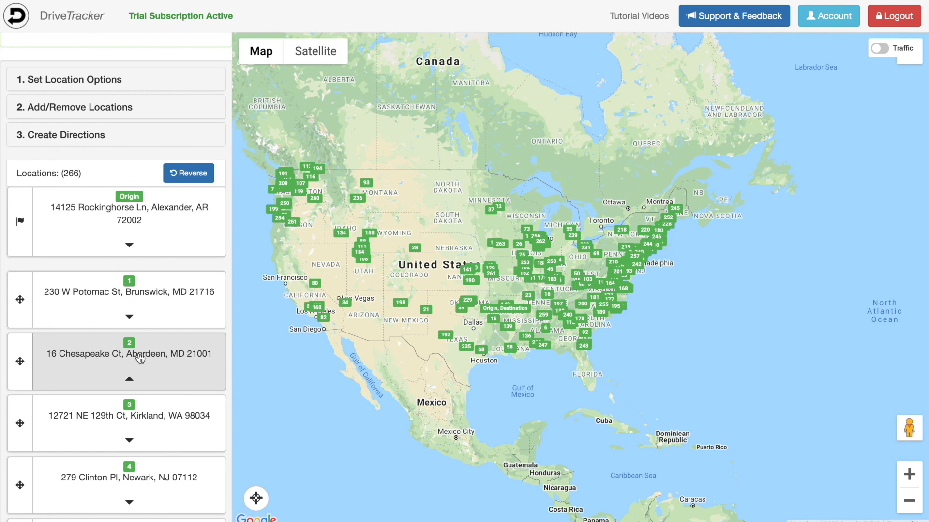
{"action": "left_click", "coordinate": [83, 138]}
{"action": "left_click", "coordinate": [146, 238]}
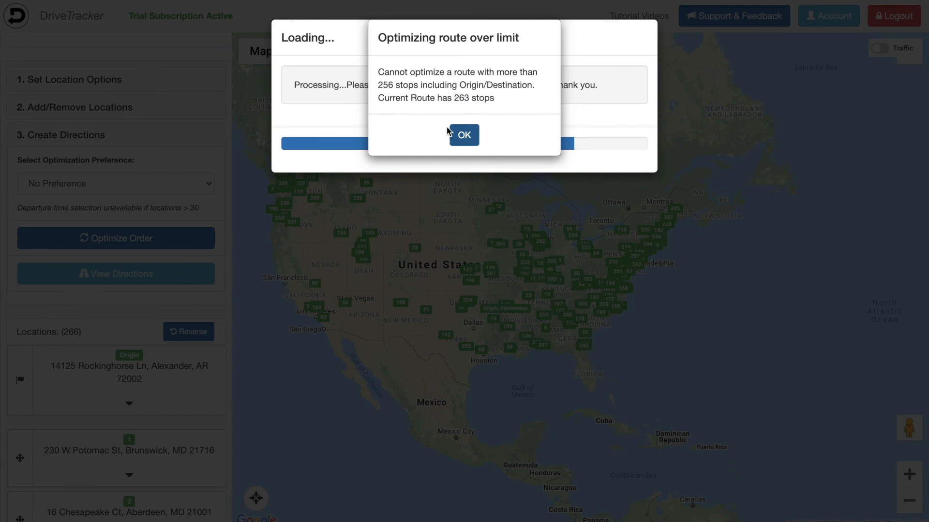
{"action": "left_click", "coordinate": [464, 134]}
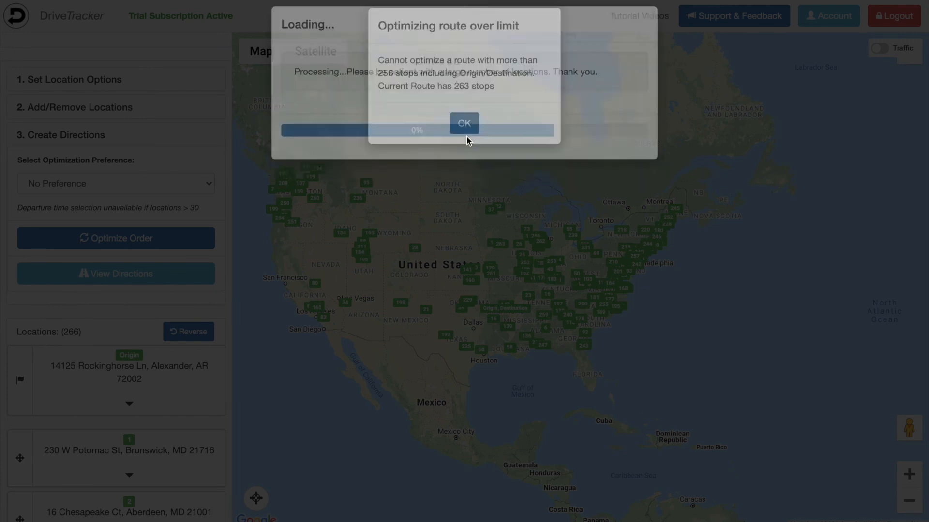